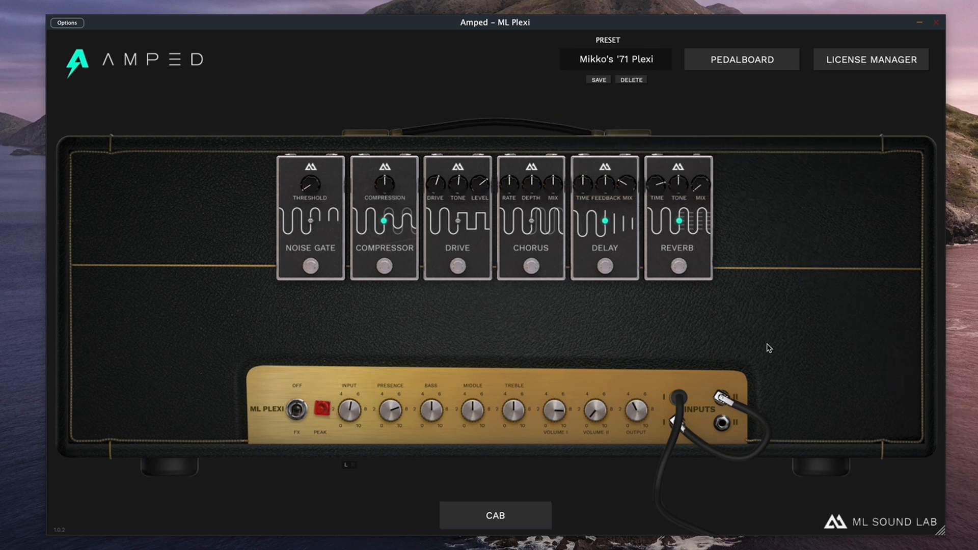
# Switch to the cabinet view and browse the Speaker 1 cabinet choices without changing it.
pyautogui.click(495, 515)
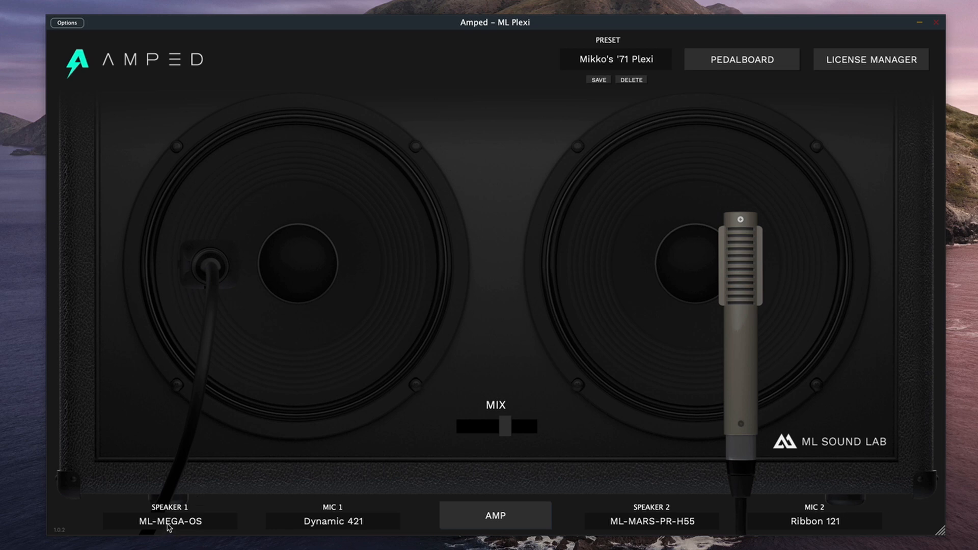
pyautogui.click(170, 527)
pyautogui.click(302, 460)
pyautogui.click(188, 525)
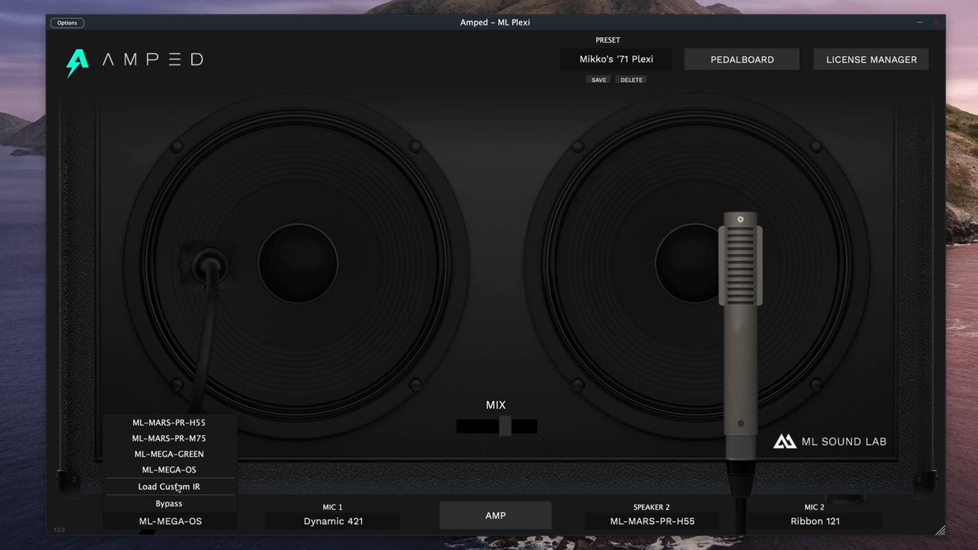
pyautogui.click(585, 418)
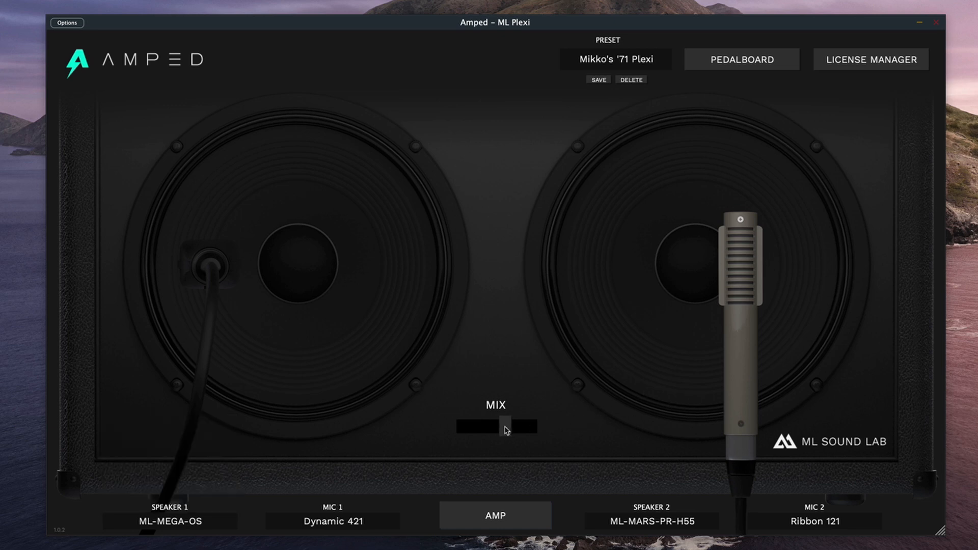
# Sweep the mic mix fully toward the first mic, then fully toward the second.
pyautogui.moveTo(505, 428); pyautogui.dragTo(455, 430)
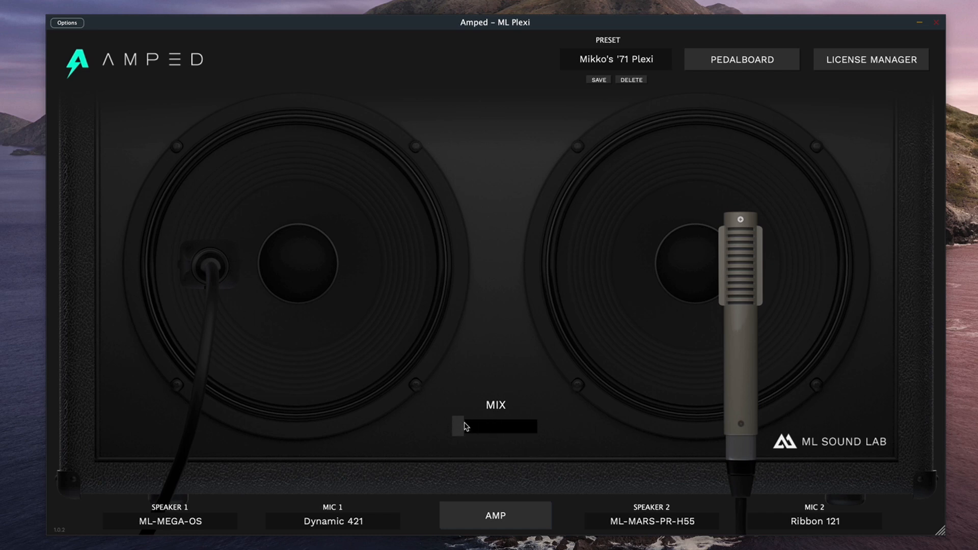
pyautogui.moveTo(458, 427)
pyautogui.mouseDown()
pyautogui.moveTo(541, 437)
pyautogui.moveTo(500, 434)
pyautogui.mouseUp()
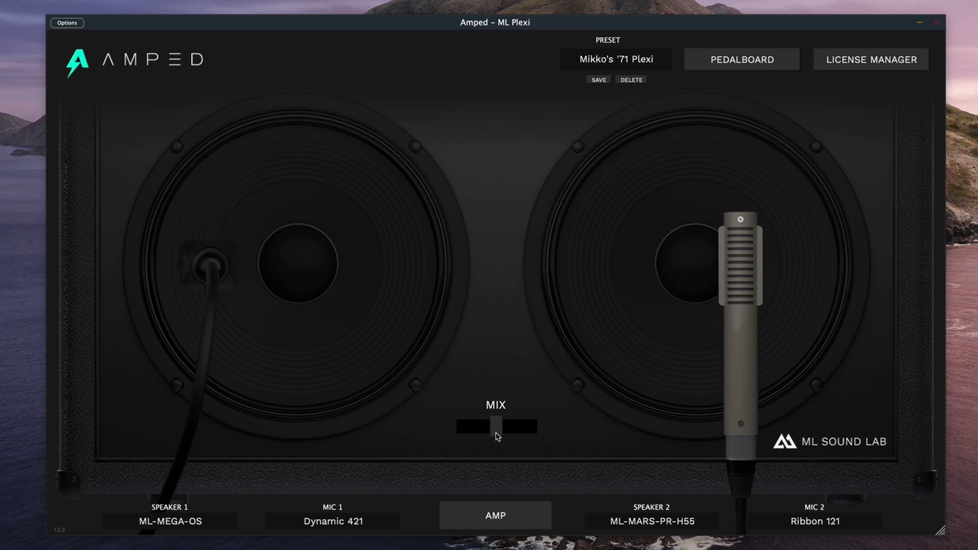
pyautogui.click(871, 60)
pyautogui.scroll(-5, 738, 272)
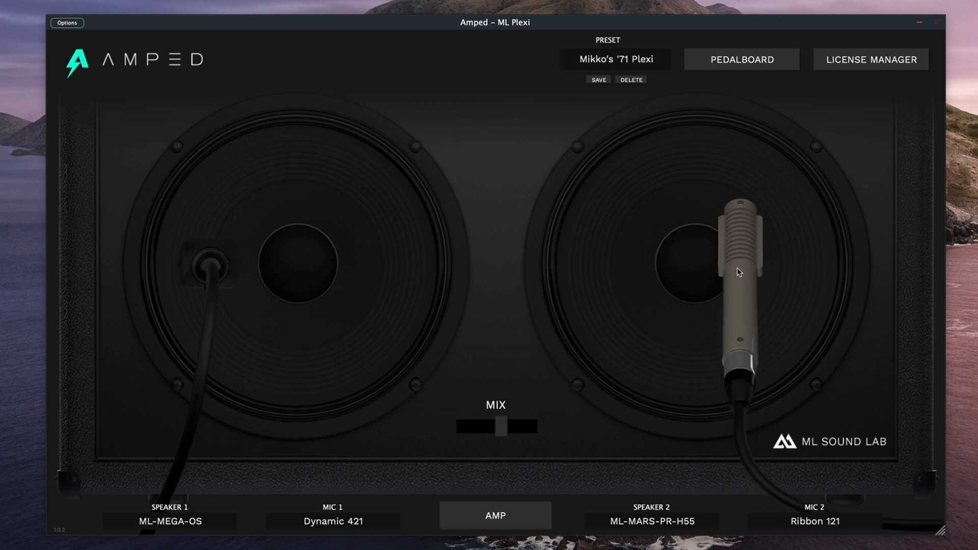
pyautogui.scroll(5, 738, 272)
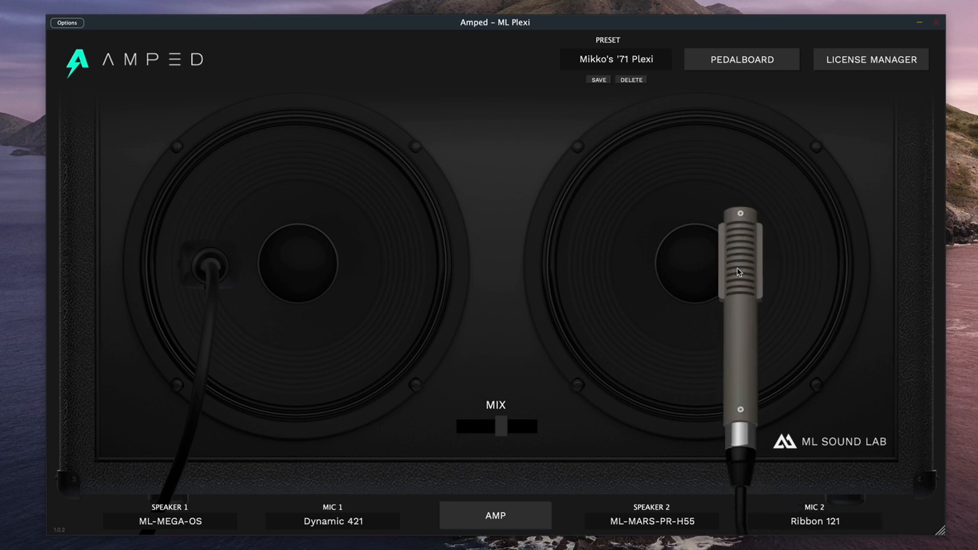
pyautogui.scroll(3, 739, 272)
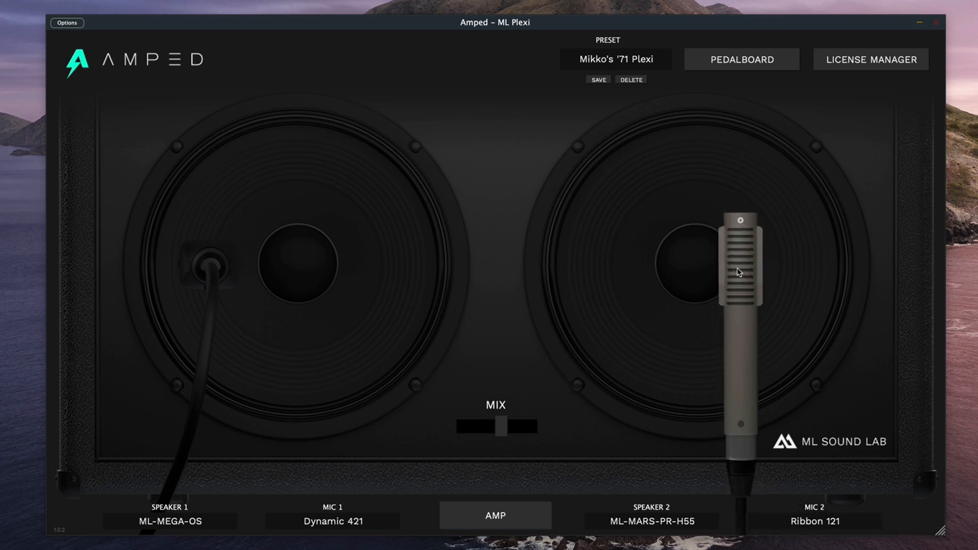
# Show the effect pedals over the cabinet and dismiss the license prompt.
pyautogui.click(758, 65)
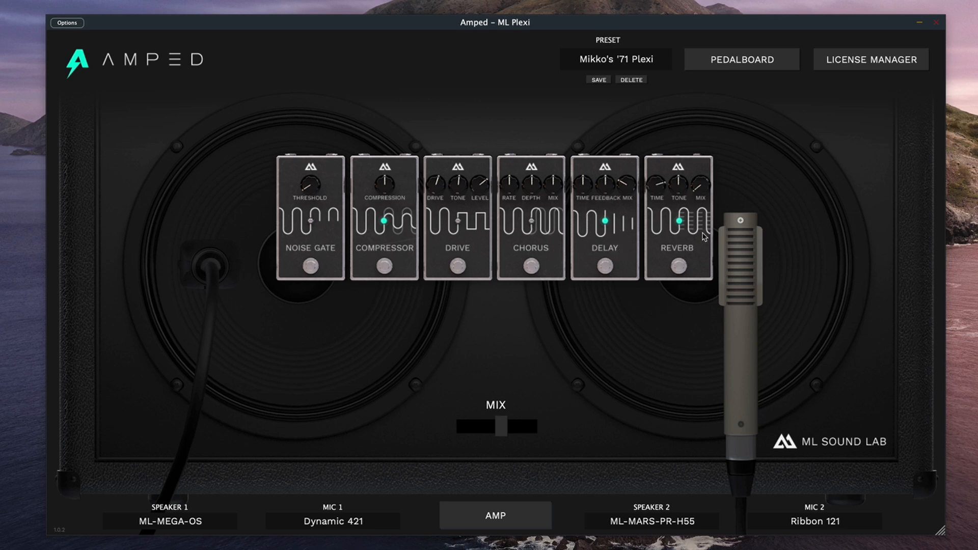
pyautogui.click(579, 345)
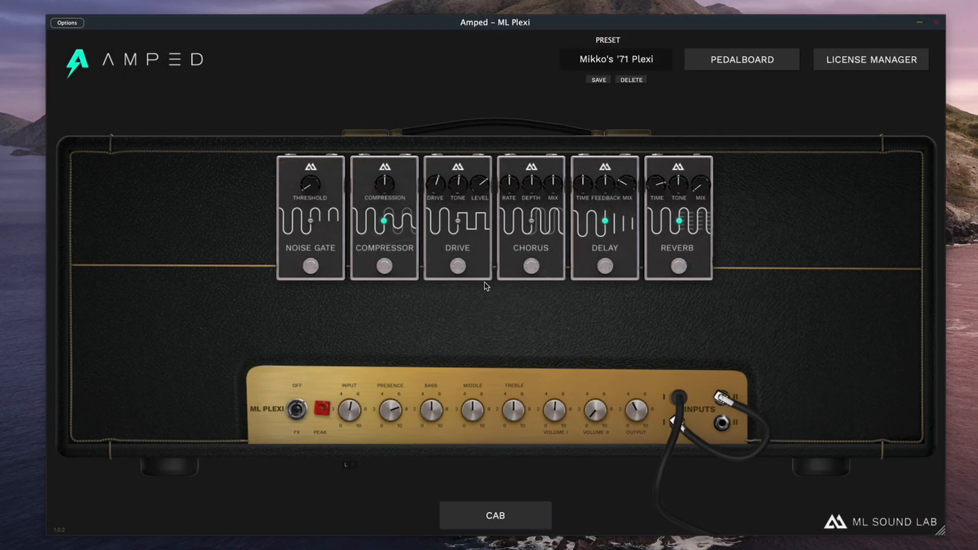
# Bypass the delay, reverb and compressor pedals, dismissing the license prompt.
pyautogui.click(605, 265)
pyautogui.click(679, 268)
pyautogui.click(383, 267)
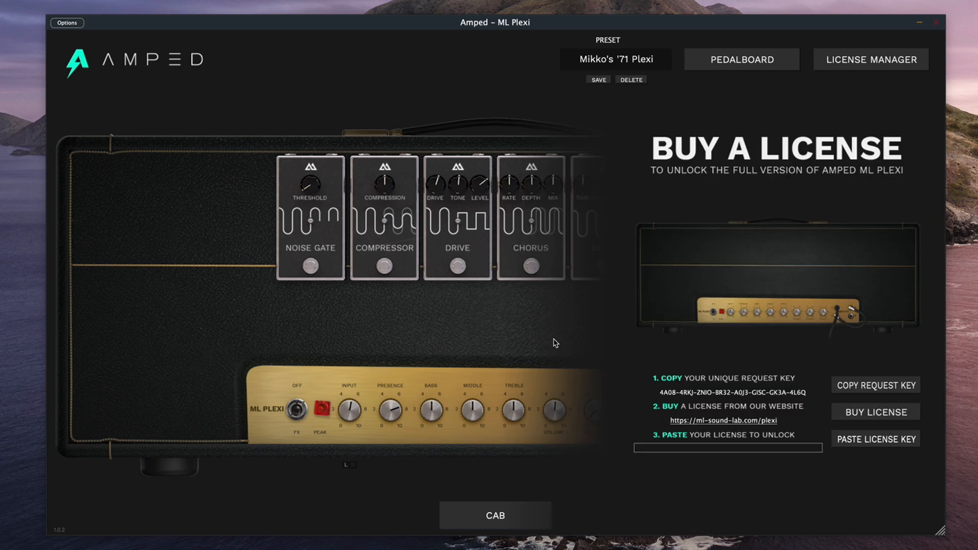
pyautogui.click(499, 325)
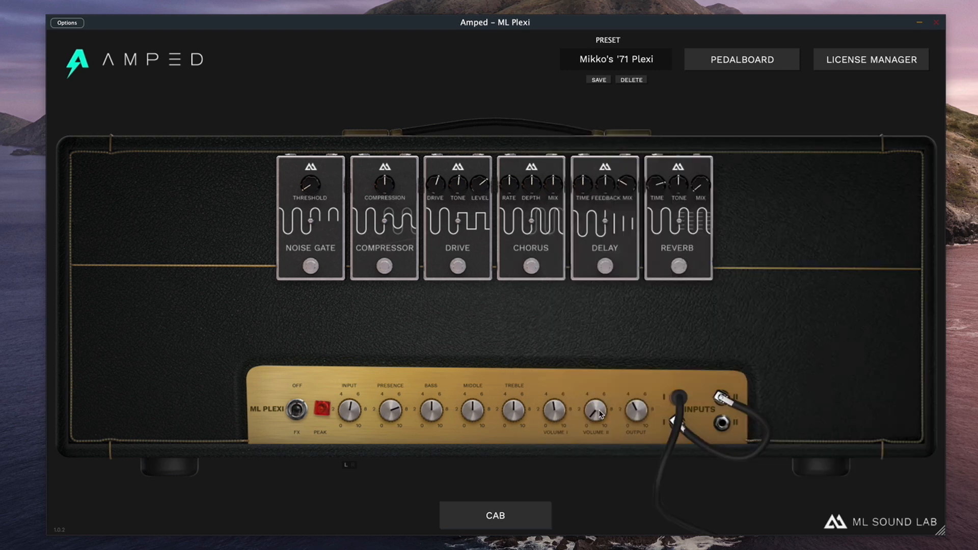
# Turn Volume II down, nudge Volume I up, then bring Volume II back up partway.
pyautogui.moveTo(591, 417); pyautogui.dragTo(575, 413)
pyautogui.moveTo(556, 412); pyautogui.dragTo(562, 401)
pyautogui.moveTo(595, 411); pyautogui.dragTo(590, 458)
# Raise the compression amount and engage the chorus pedal in place of the drive.
pyautogui.moveTo(386, 186); pyautogui.dragTo(386, 174)
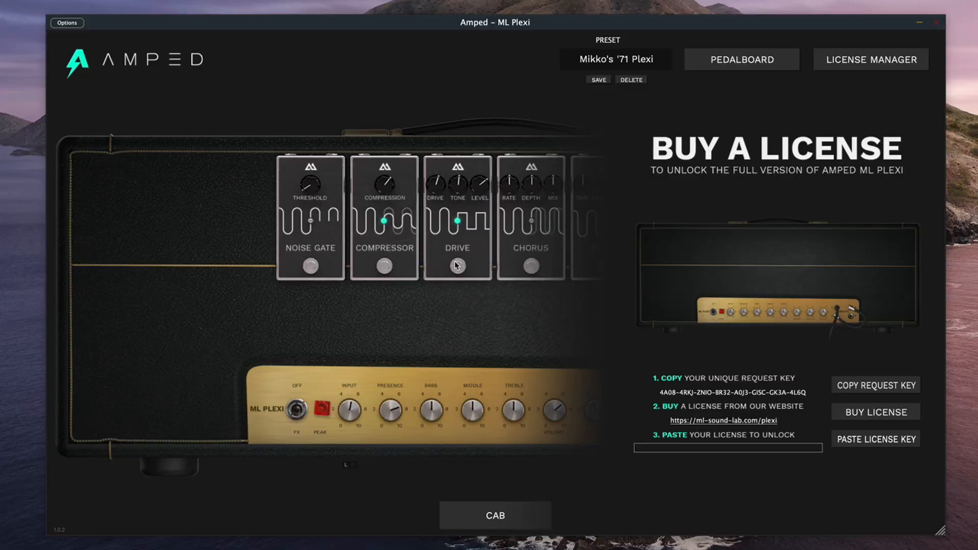
pyautogui.click(457, 267)
pyautogui.click(533, 266)
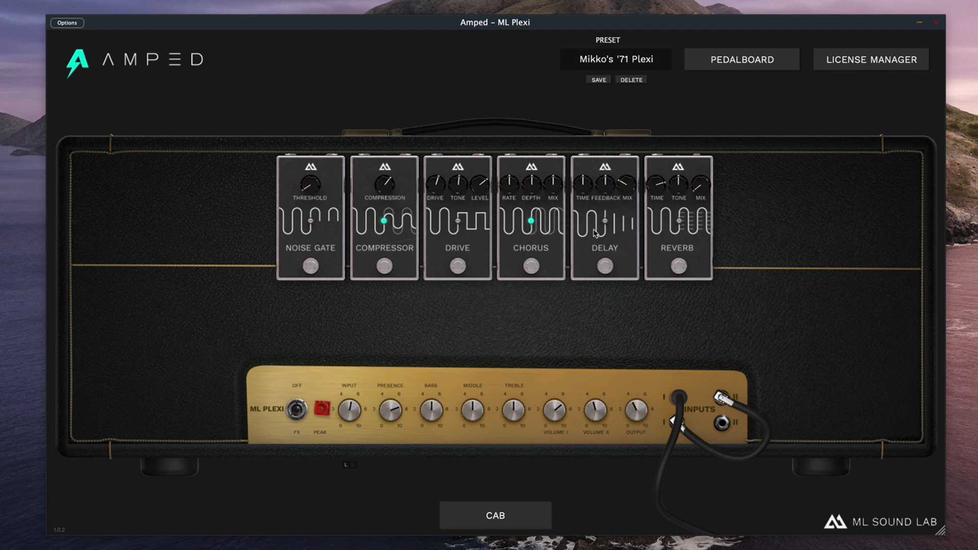
# Switch the chorus pedal off and the delay pedal on.
pyautogui.click(532, 266)
pyautogui.click(609, 267)
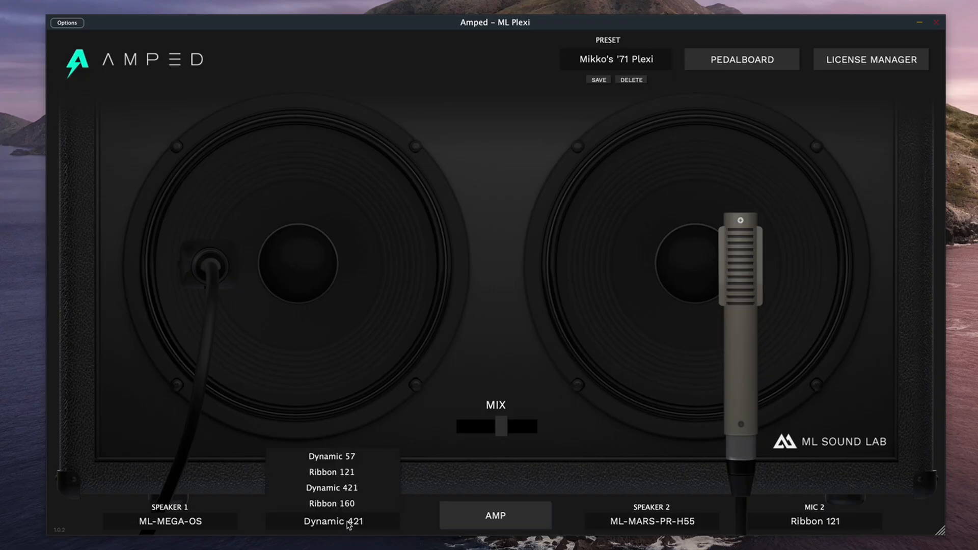
# Use a Dynamic 57 as mic 1 near the cone centre and blend the mix fully toward it.
pyautogui.click(333, 457)
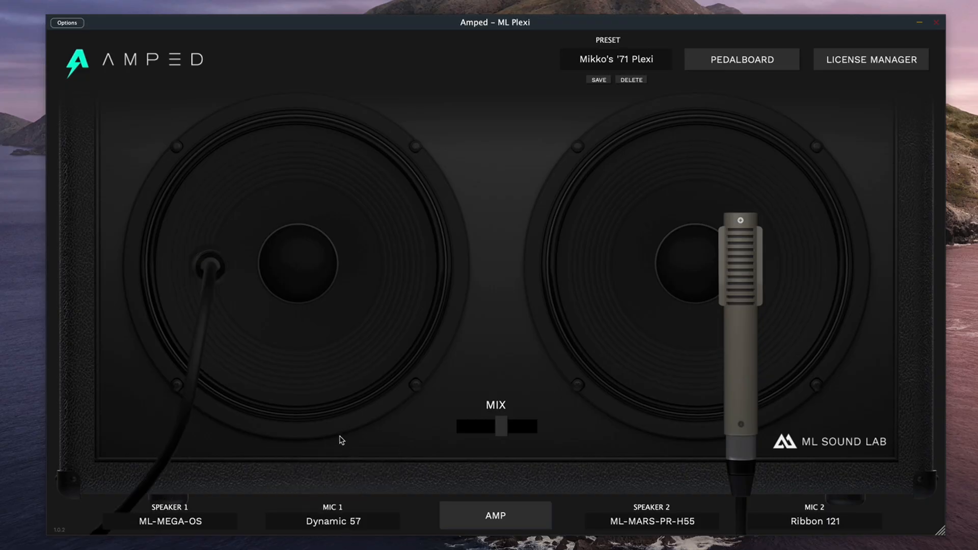
pyautogui.click(264, 276)
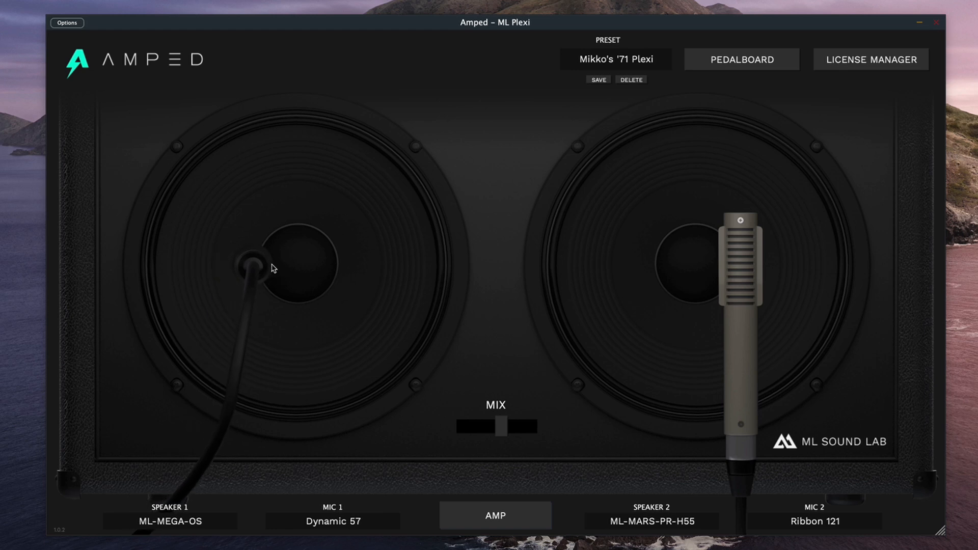
pyautogui.moveTo(255, 267); pyautogui.dragTo(246, 269)
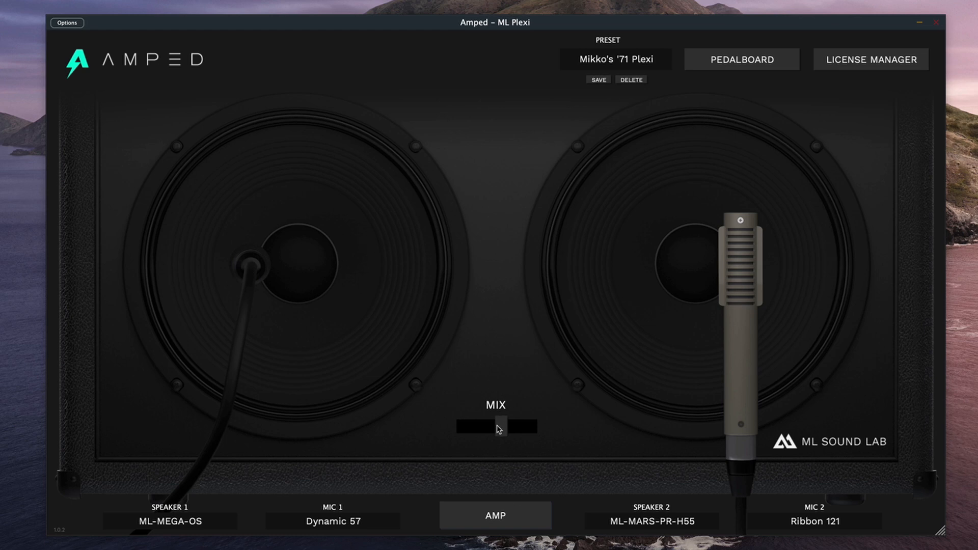
pyautogui.moveTo(499, 430); pyautogui.dragTo(458, 430)
# Settle mic 1 just left of the cone centre and nudge the ribbon mic on the right speaker.
pyautogui.moveTo(249, 275); pyautogui.dragTo(299, 277)
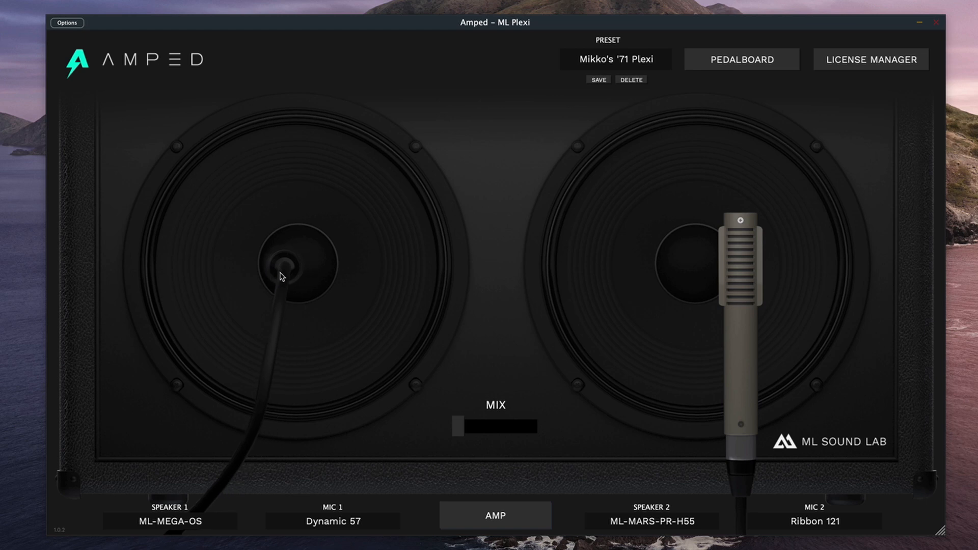
pyautogui.moveTo(299, 277); pyautogui.dragTo(232, 270)
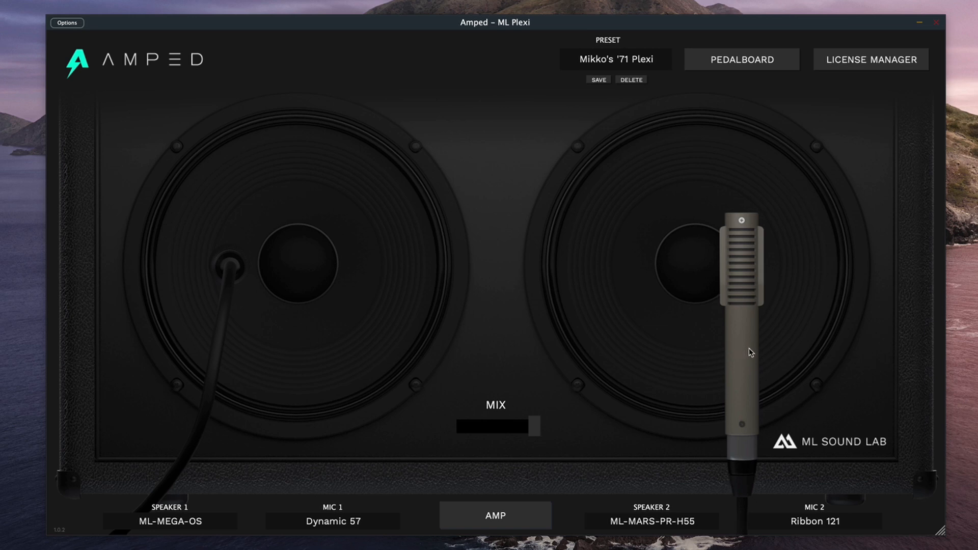
pyautogui.moveTo(750, 352); pyautogui.dragTo(763, 352)
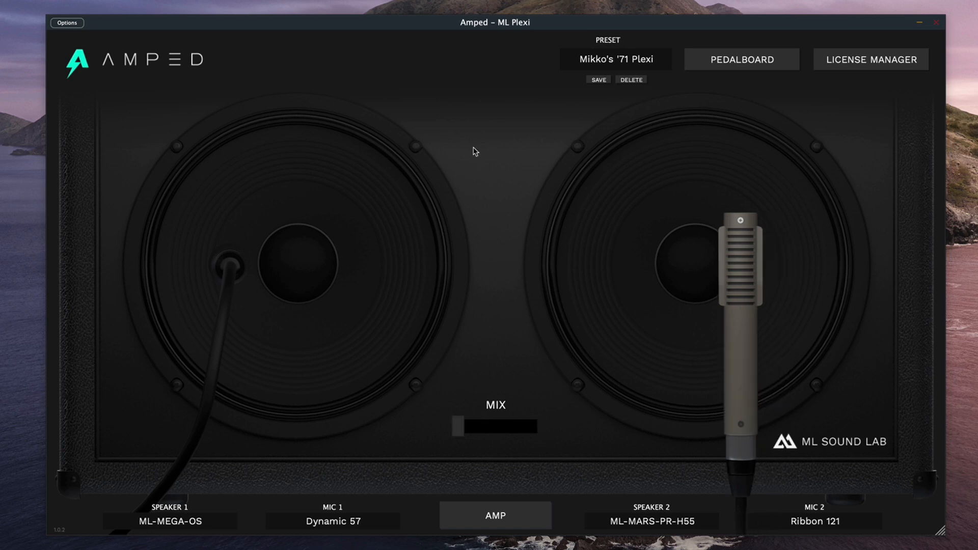